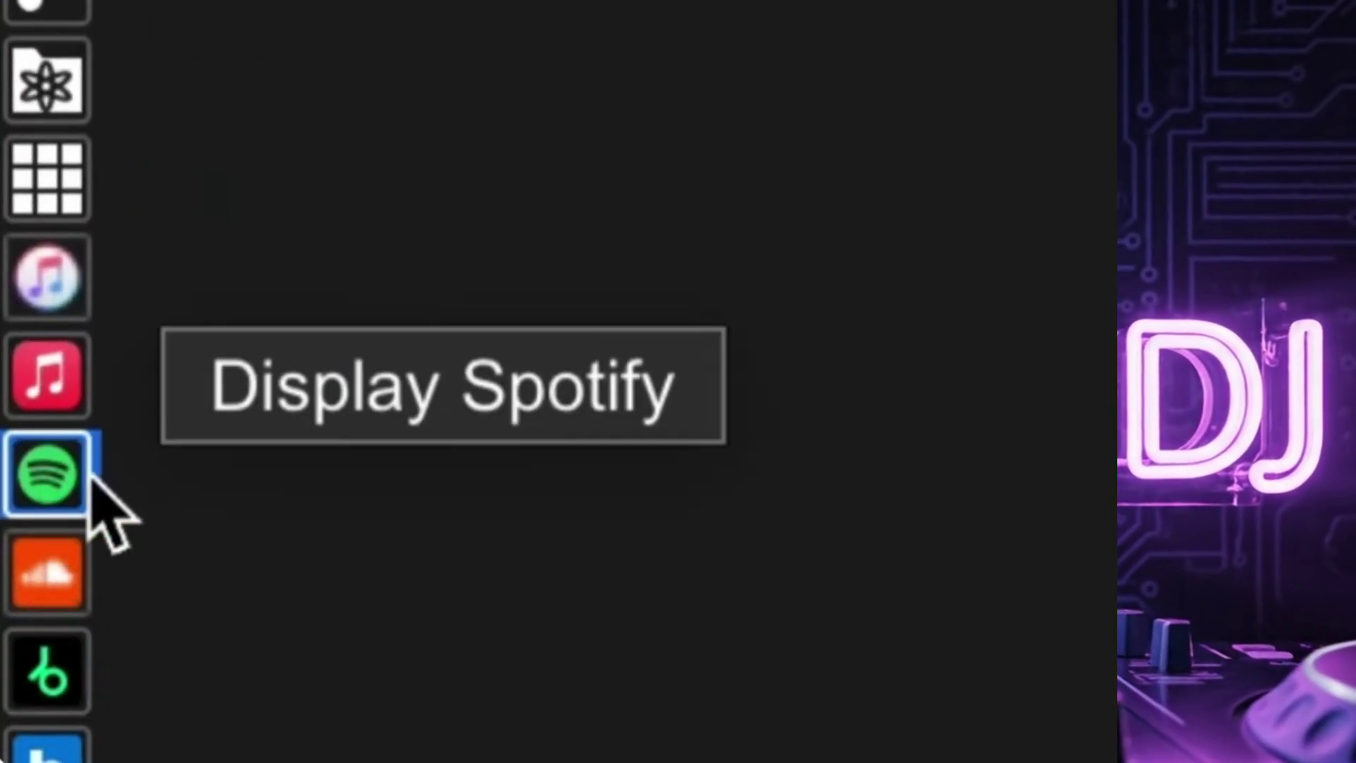
Log in to connect Spotify to rekordbox, then expand the Made to DJ folder
left_click(47, 479)
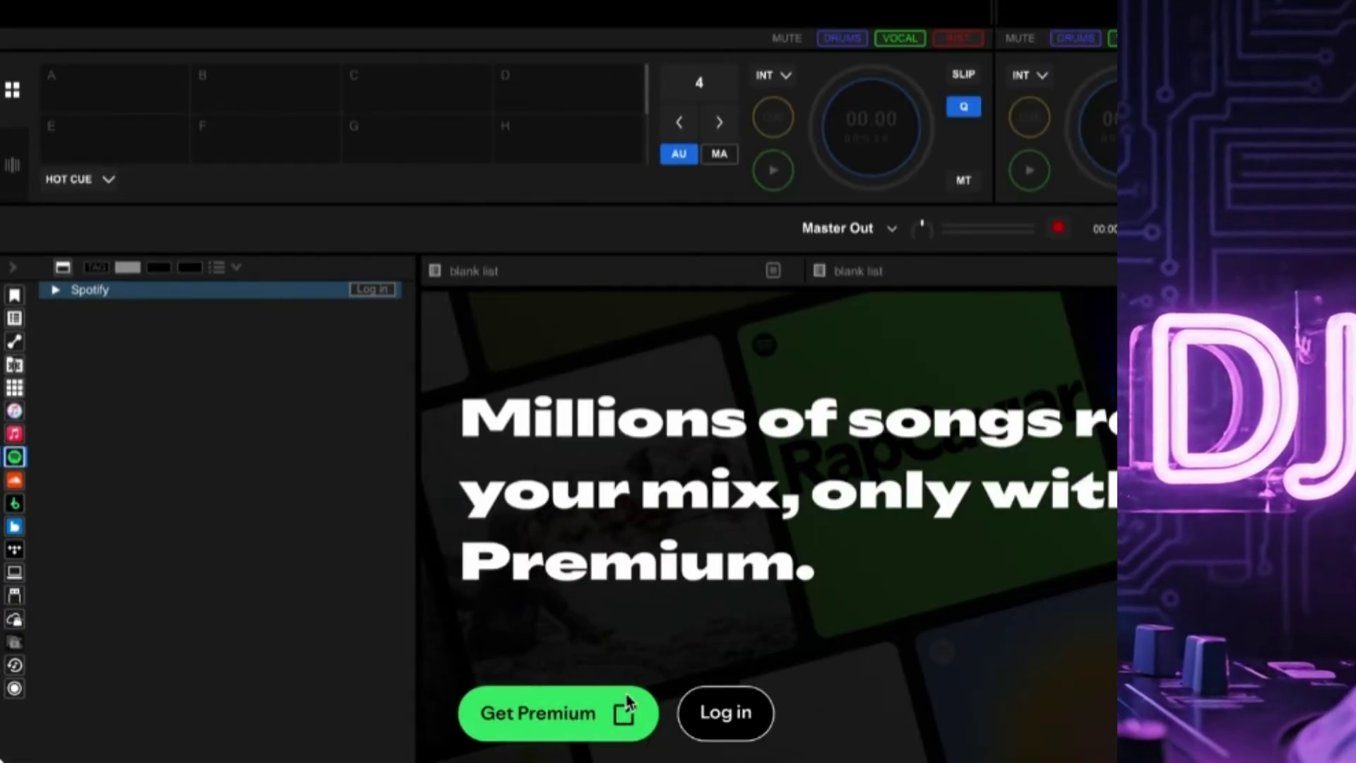
left_click(732, 717)
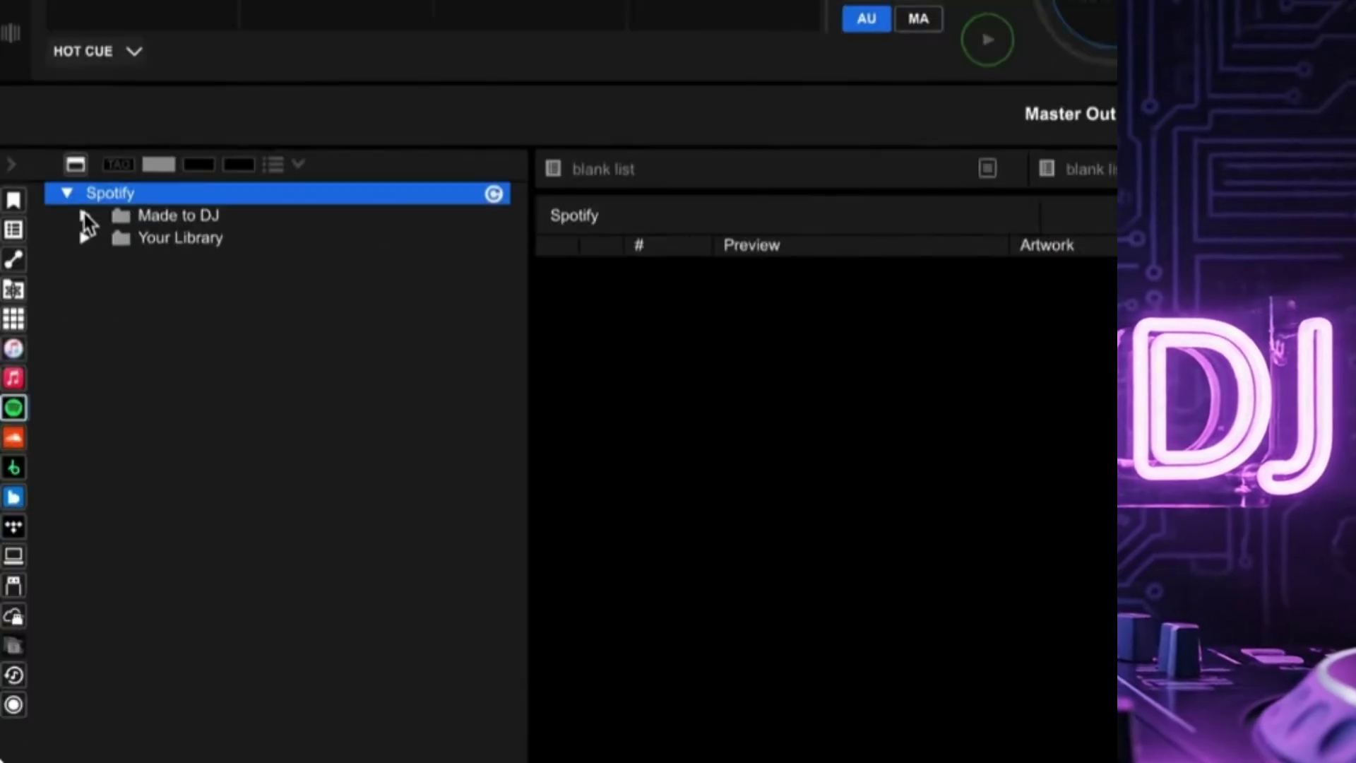
left_click(97, 153)
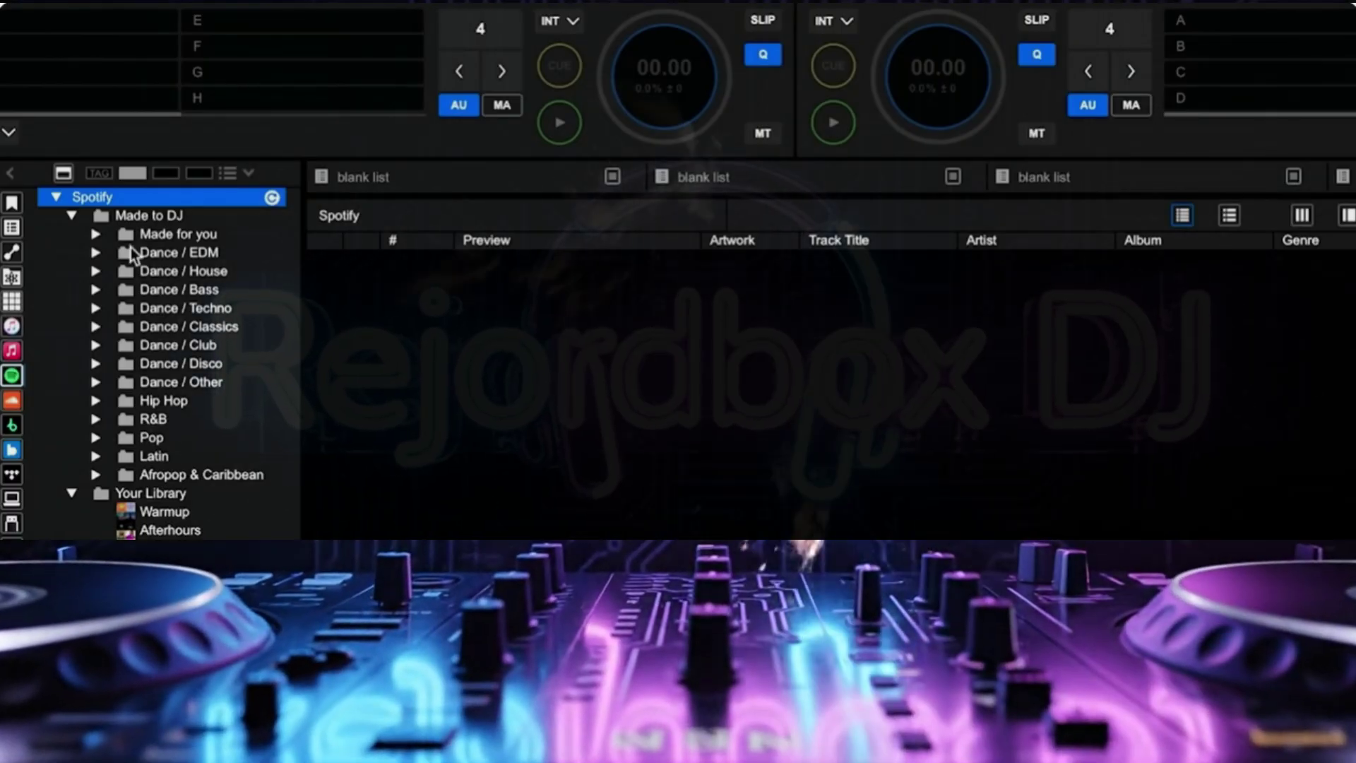
Expand Dance / EDM and Dance / House, add a Key column, and load Summertime Sadness onto deck 1
left_click(96, 252)
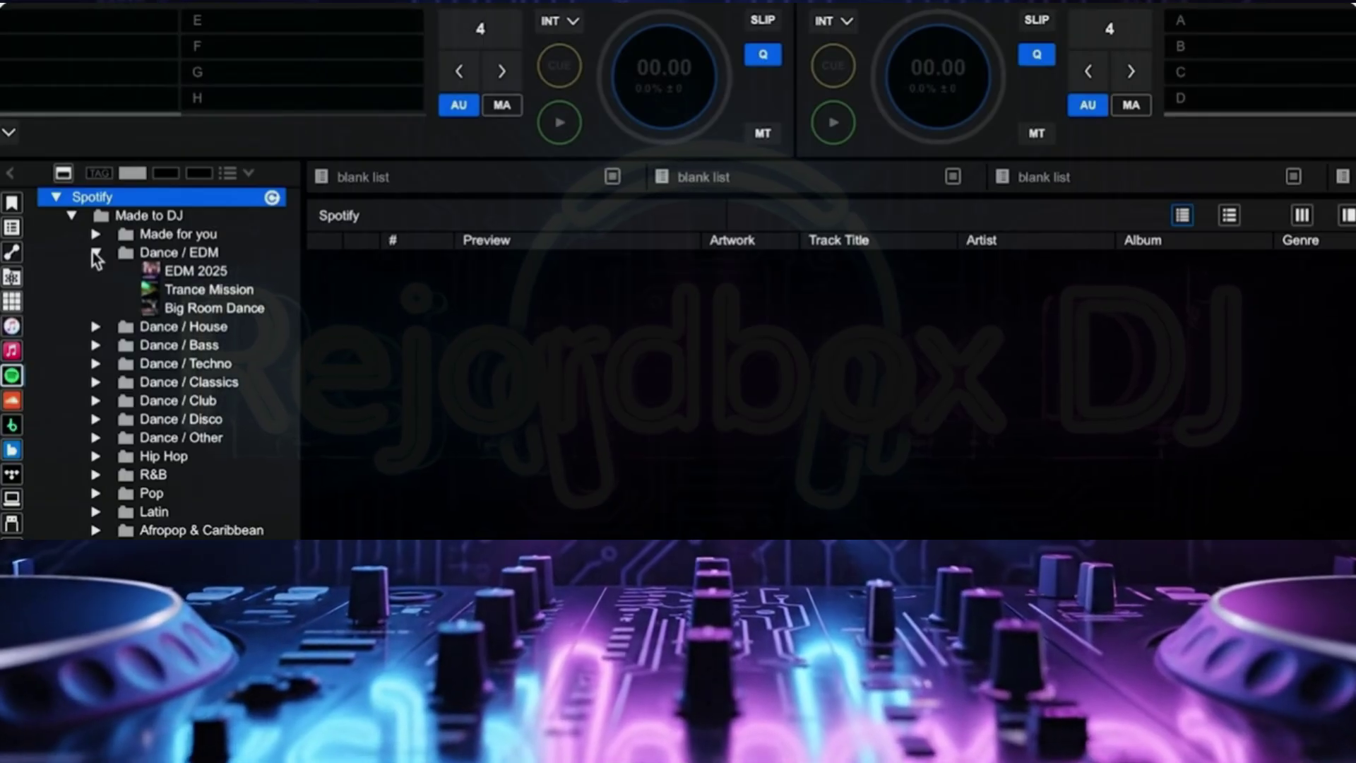
left_click(94, 326)
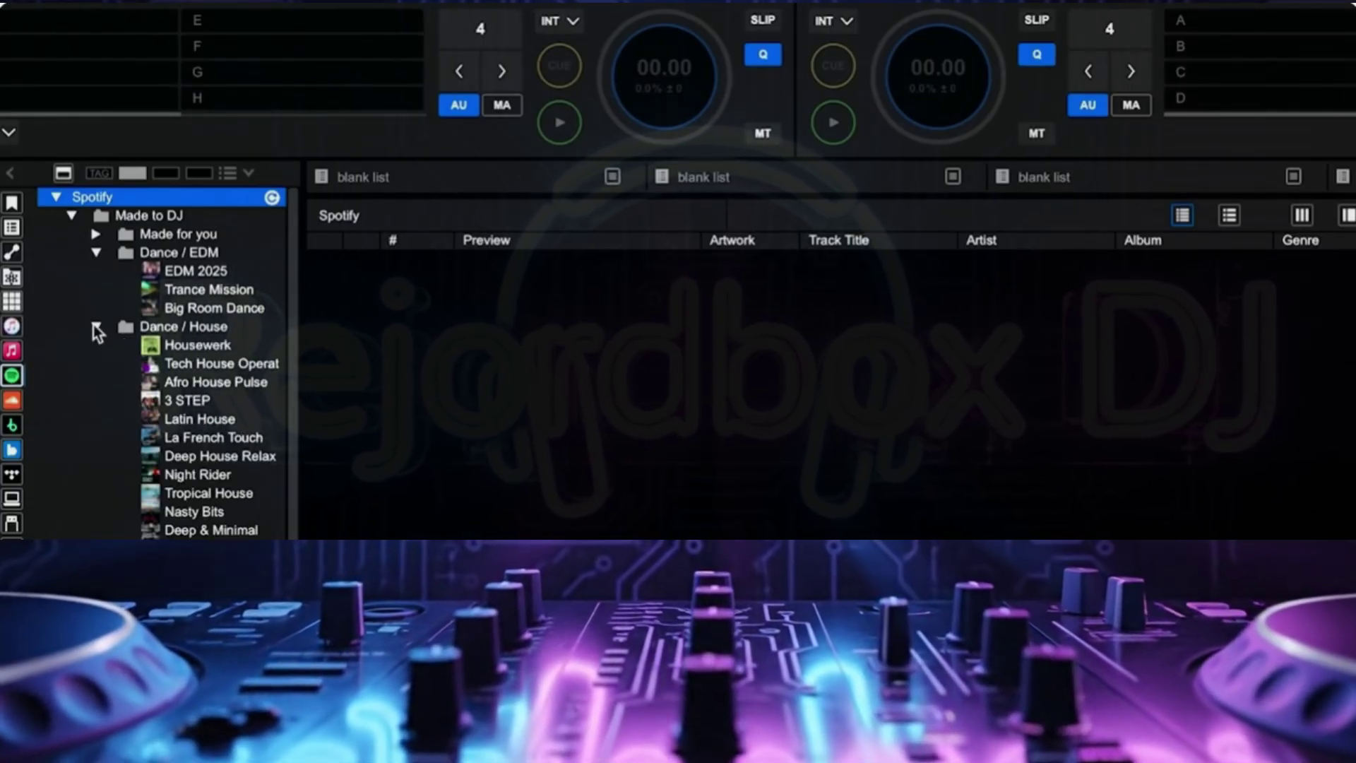
scroll(71, 495, "down", 3)
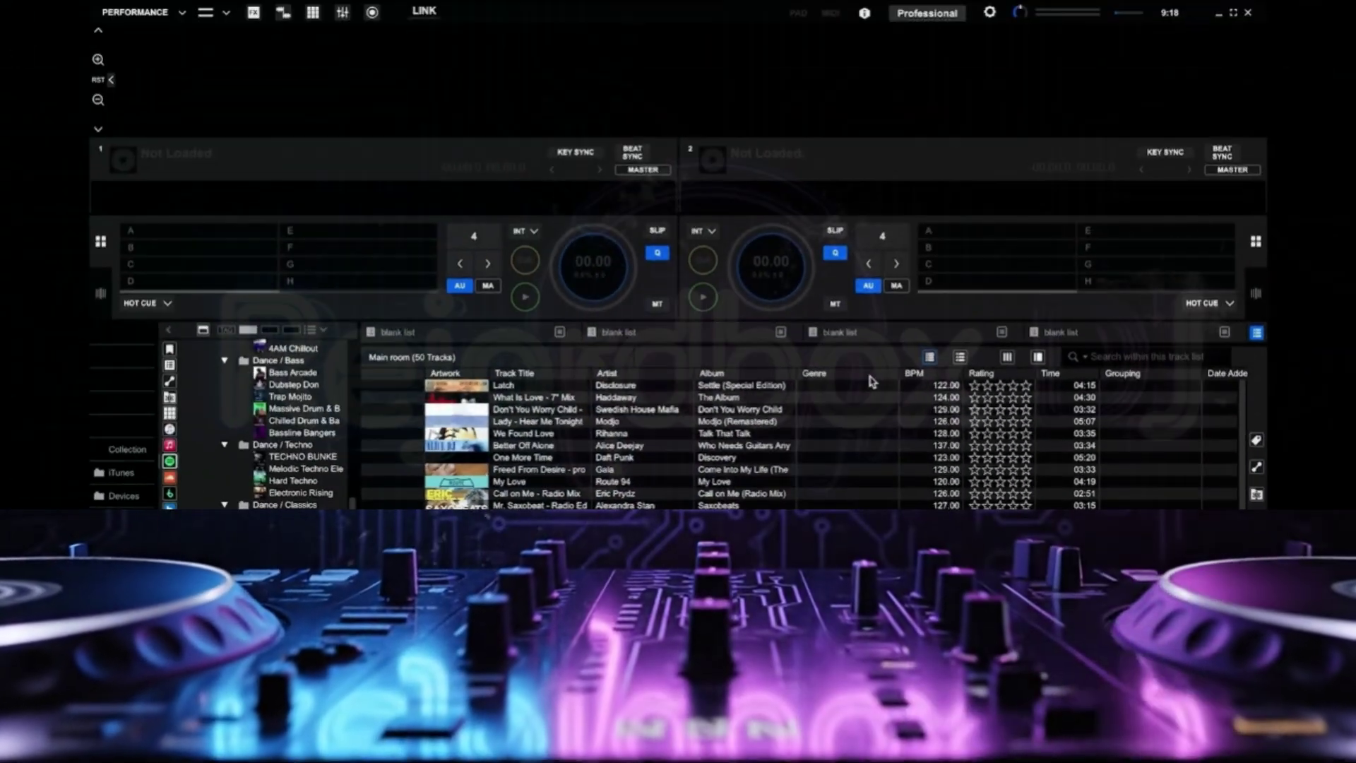
right_click(871, 375)
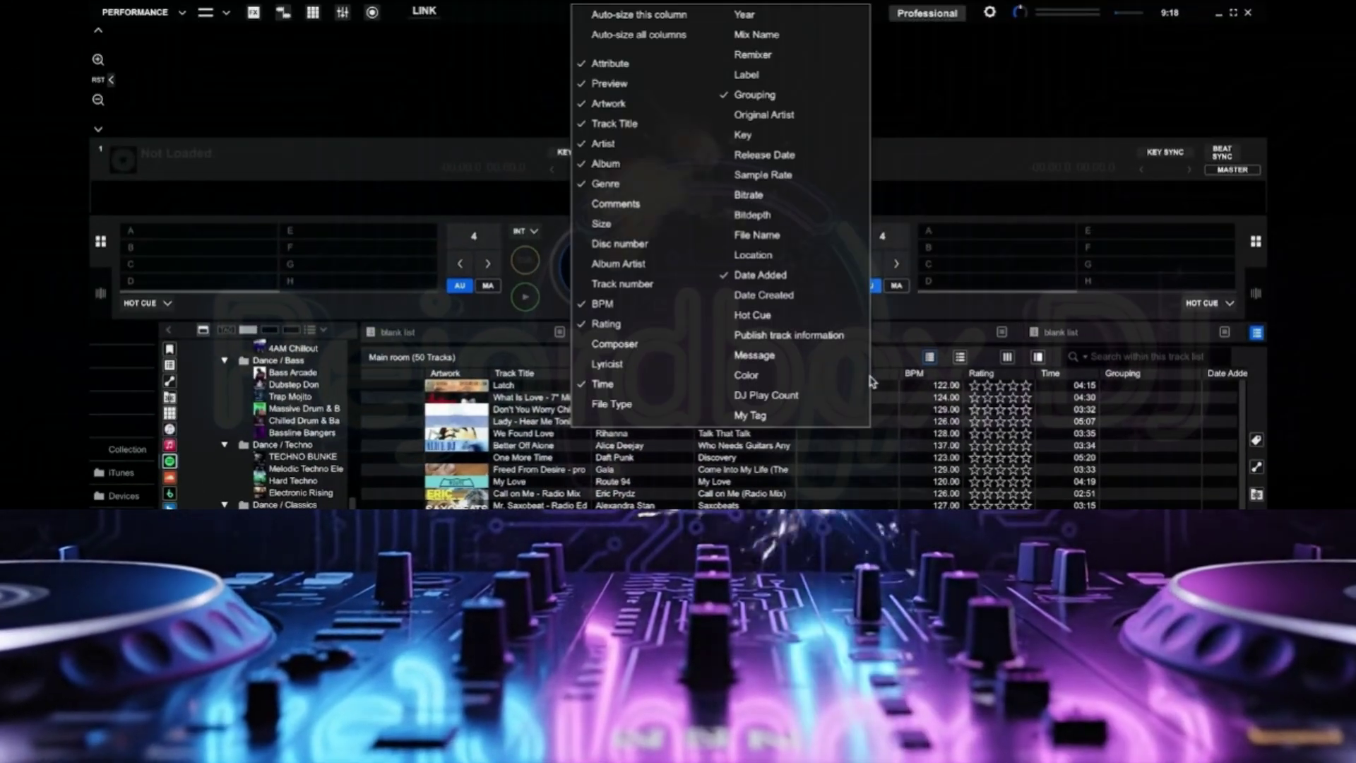
left_click(747, 137)
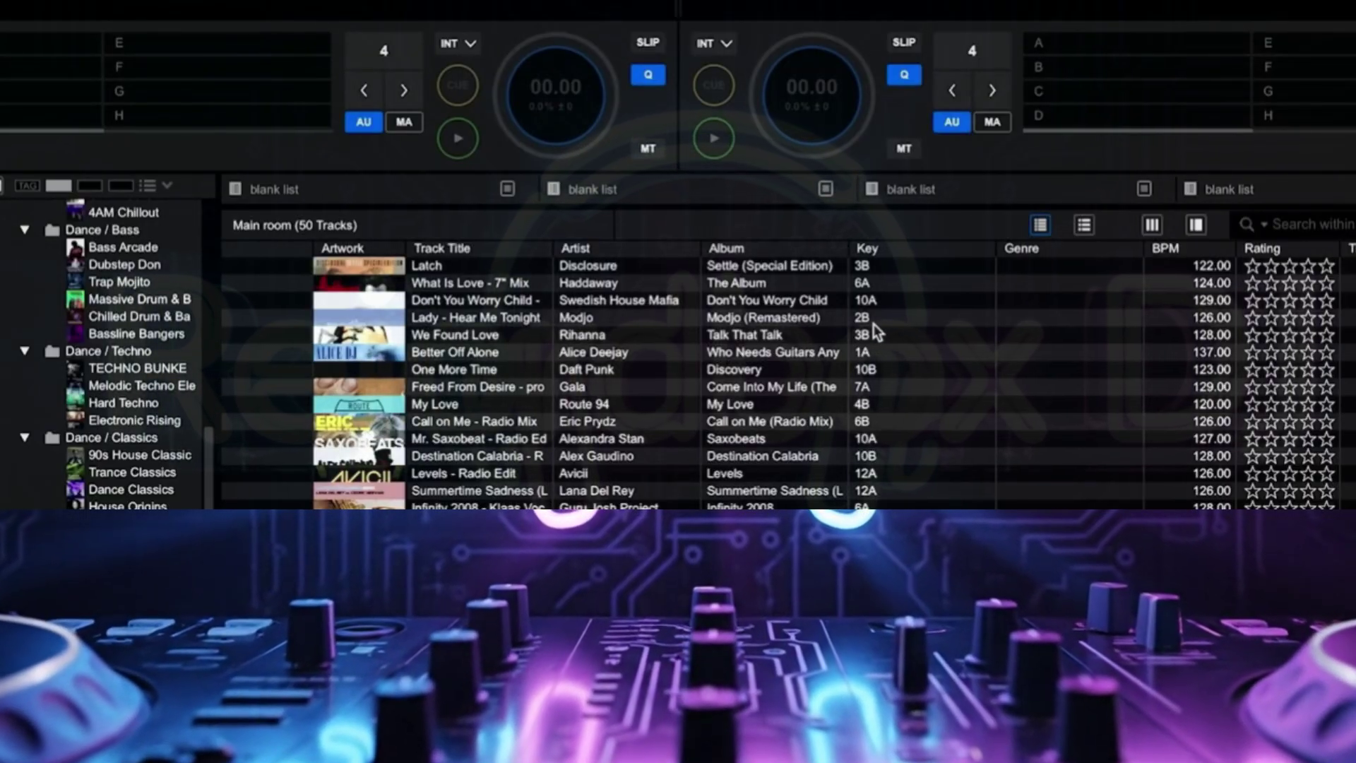
left_click_drag(476, 491, 541, 150)
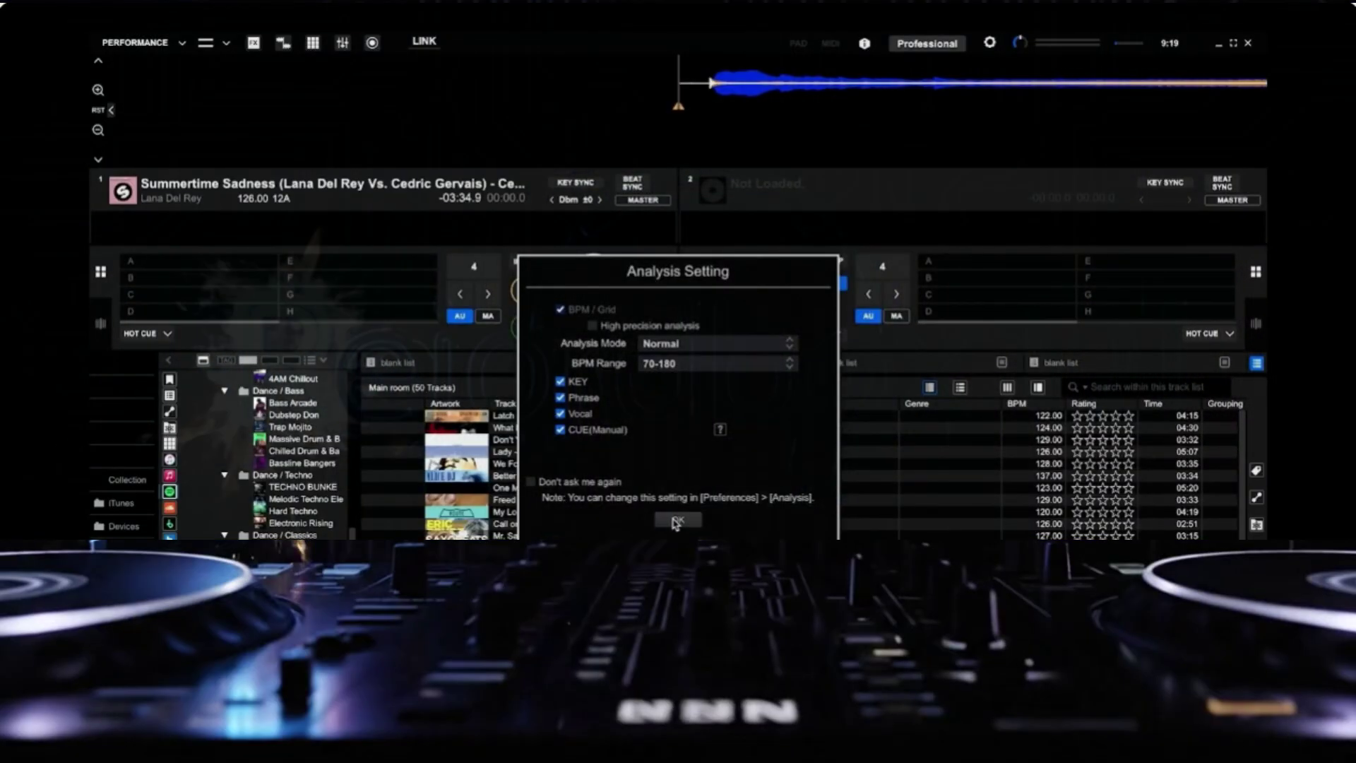
Accept the Analysis Setting dialog so Summertime Sadness gets analysed at 126 BPM
left_click(670, 519)
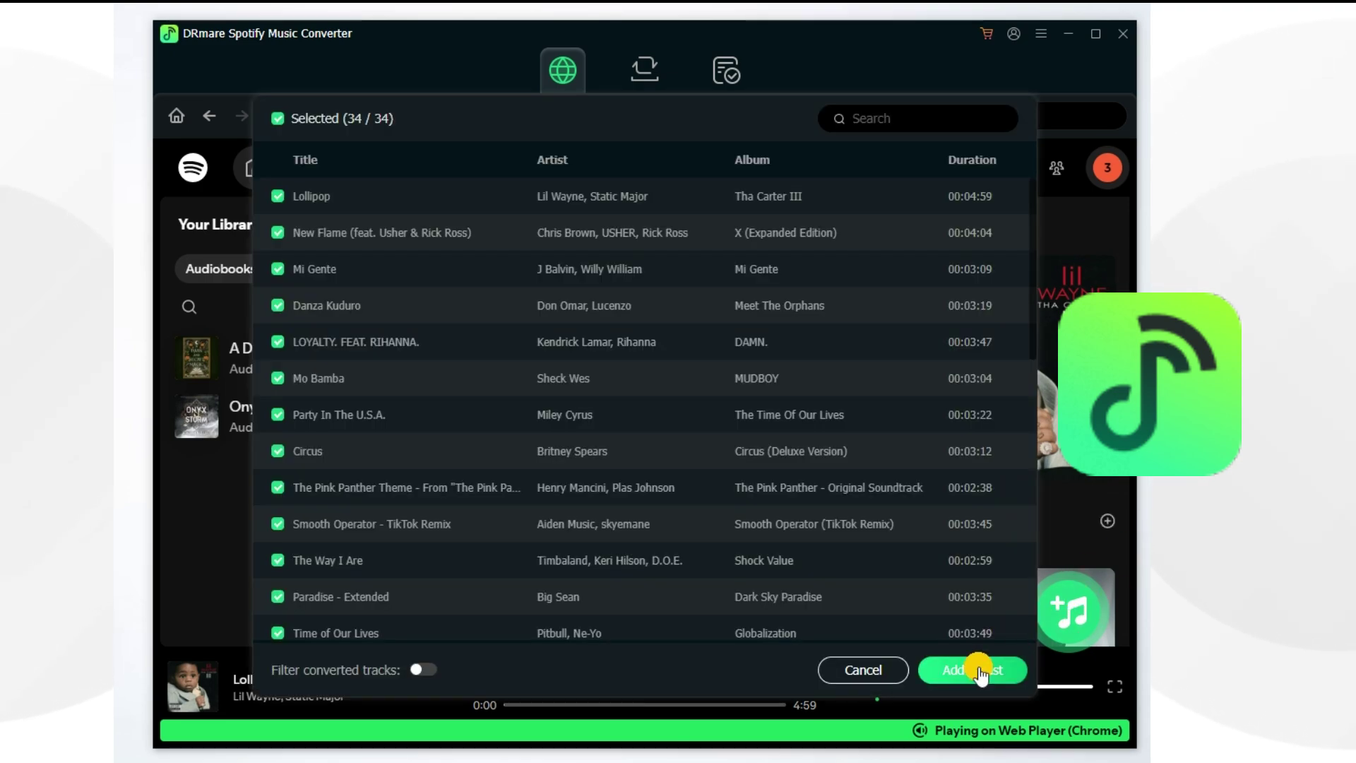
Confirm adding the 34 DJ Transition Playlist songs and show the Converting list
left_click(972, 670)
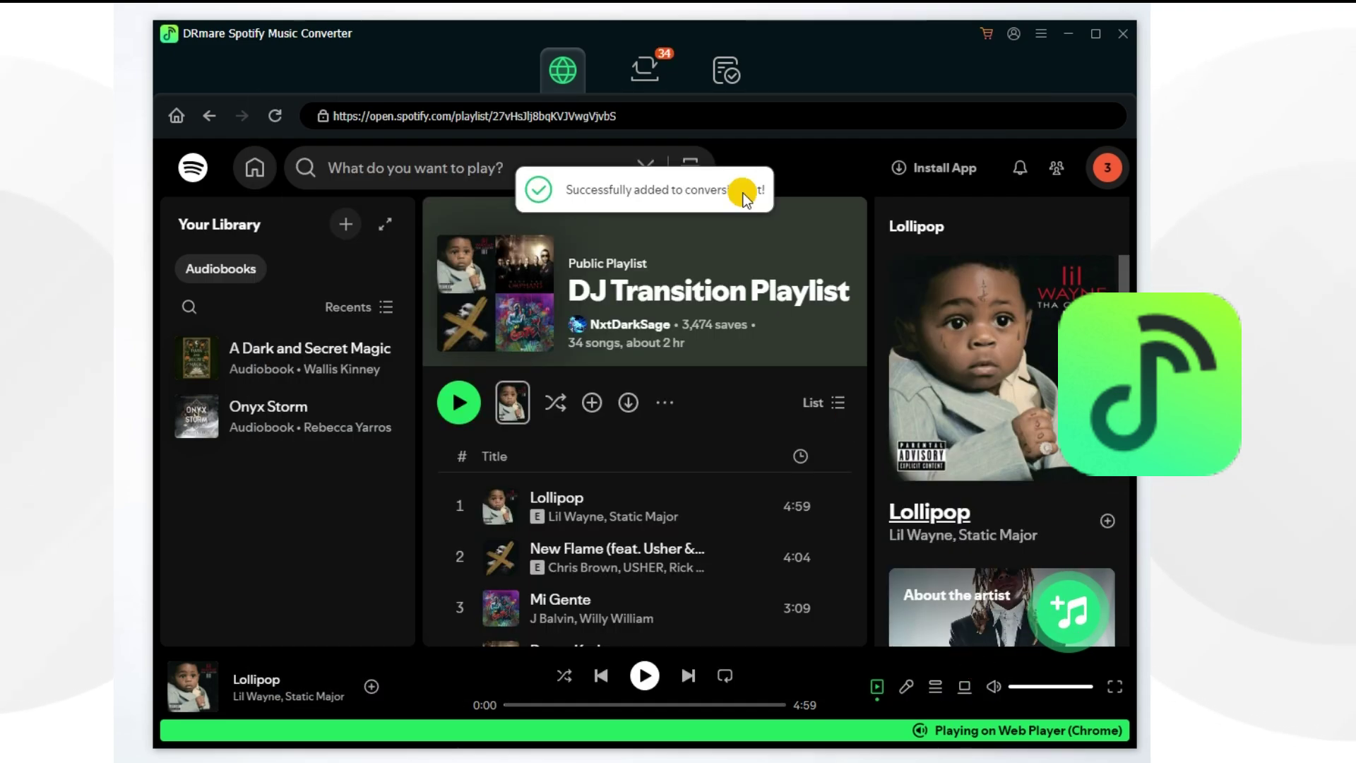
left_click(647, 72)
Start converting the 34 queued tracks, beginning with New Flame
left_click(1070, 714)
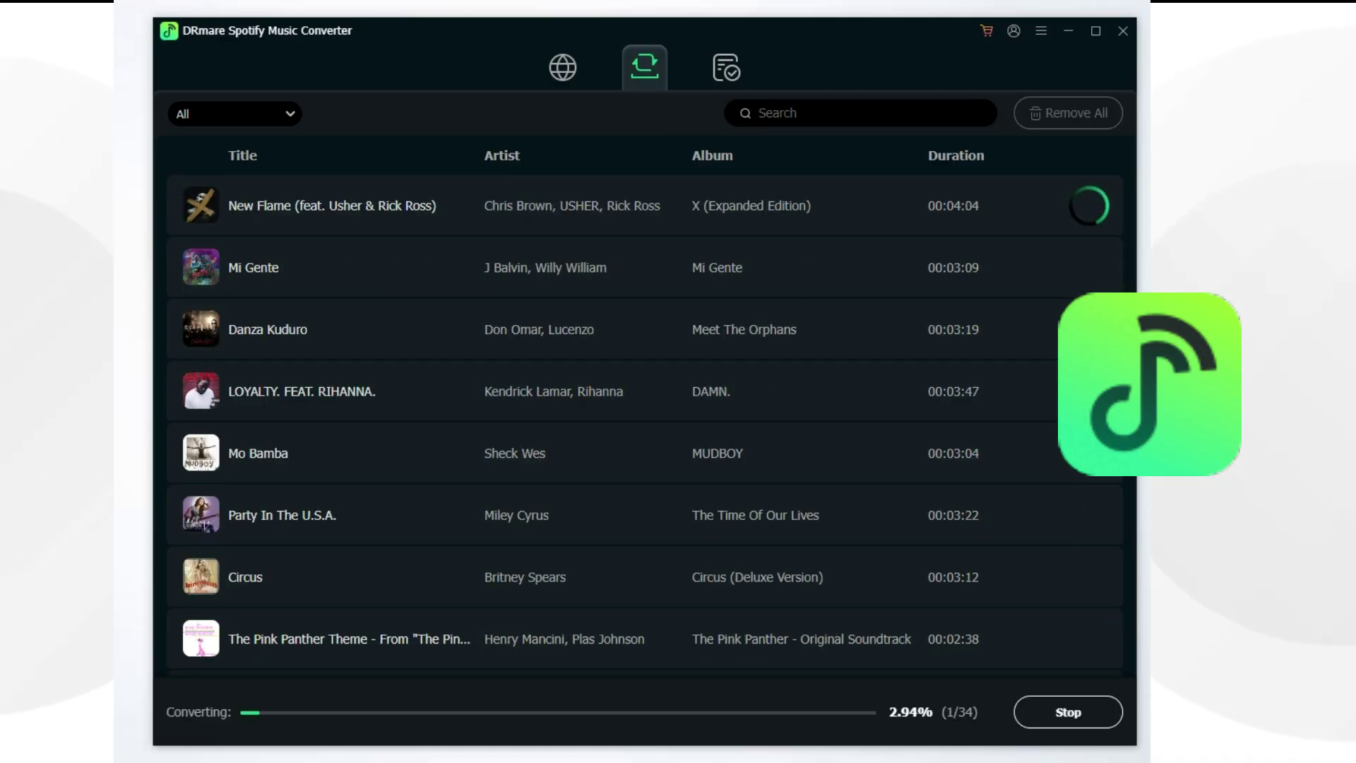